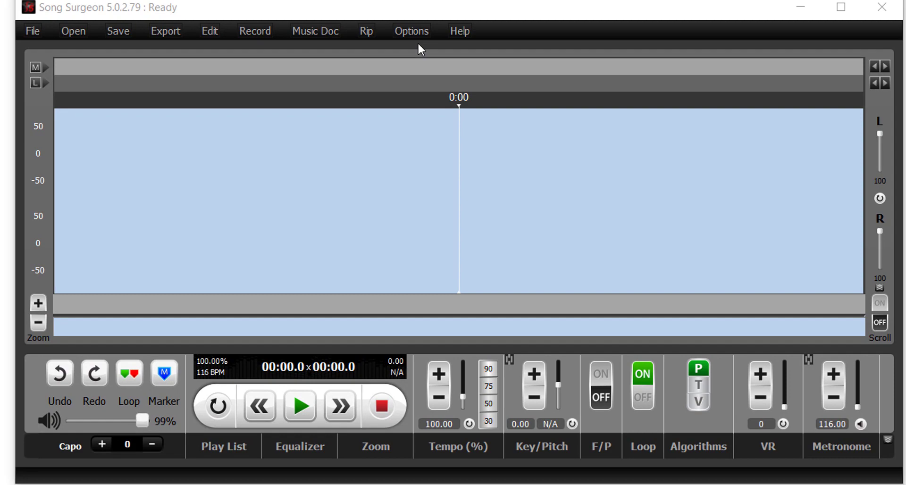
Step: Open Options on the GUI Resizing page and browse the scale dropdown values, currently at 1.00
left_click(411, 31)
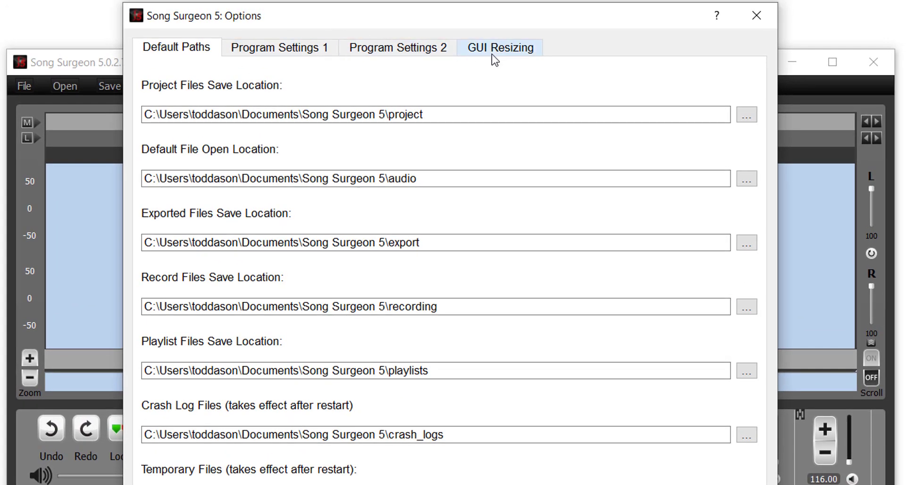
left_click(501, 57)
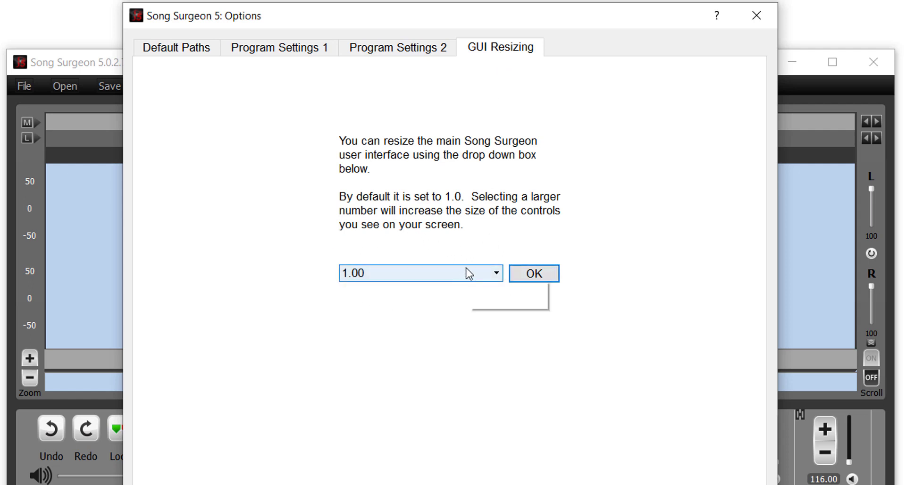
left_click(497, 274)
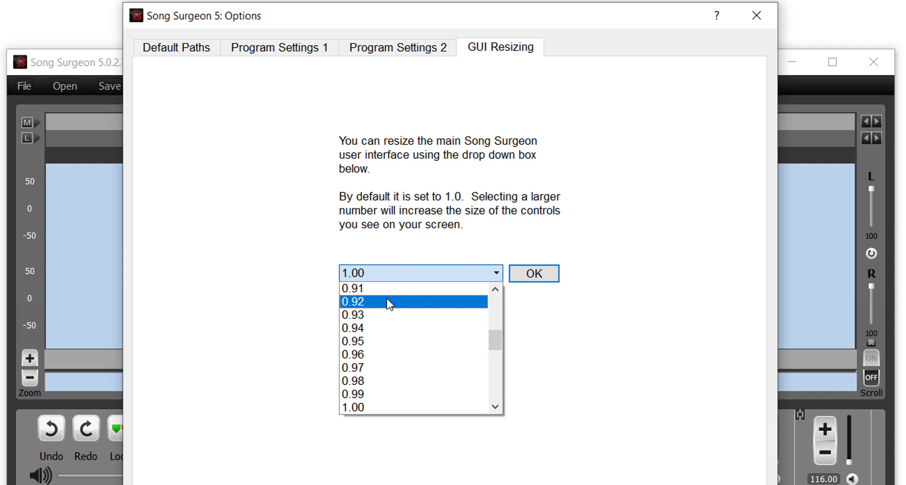
left_click_drag(494, 341, 500, 402)
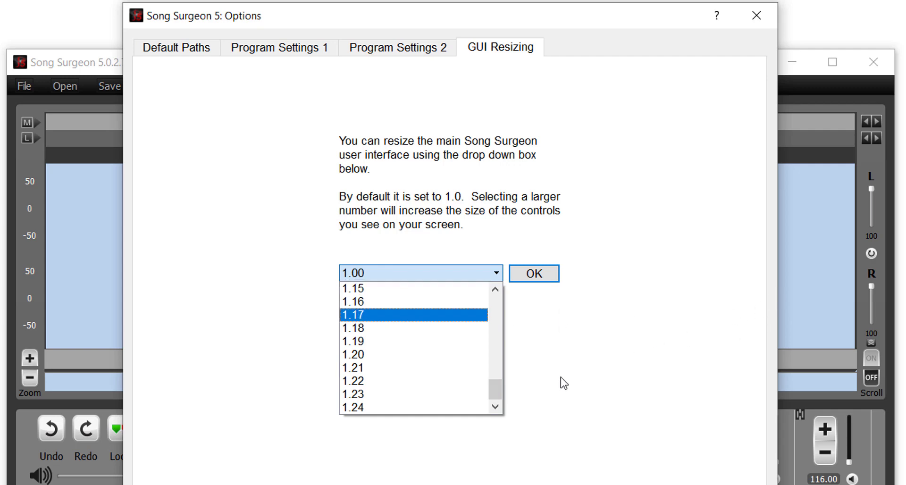
left_click_drag(497, 390, 518, 380)
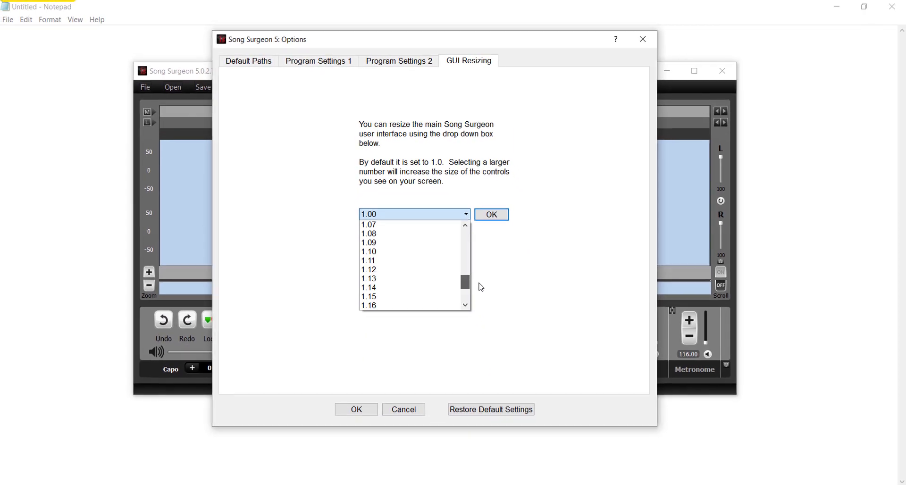
Step: Choose the 1.16 interface scale, apply it, and confirm Options with OK
left_click_drag(482, 287, 479, 290)
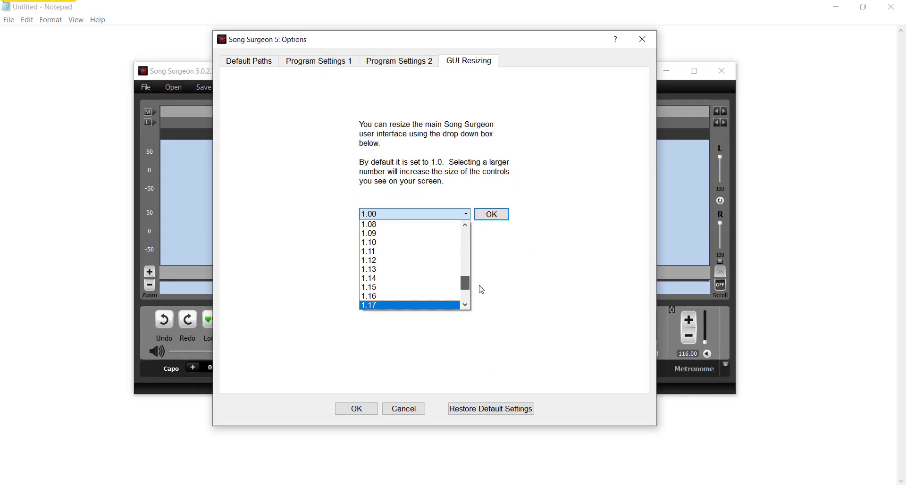
left_click(398, 297)
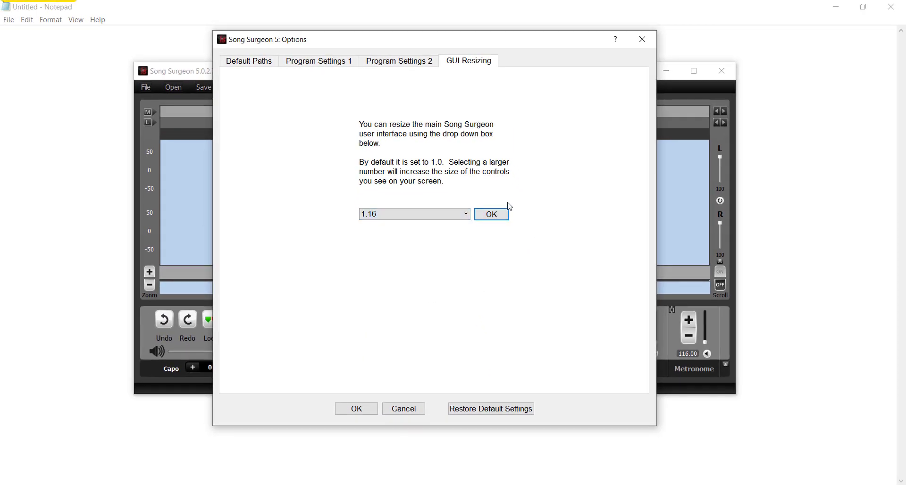
left_click(496, 217)
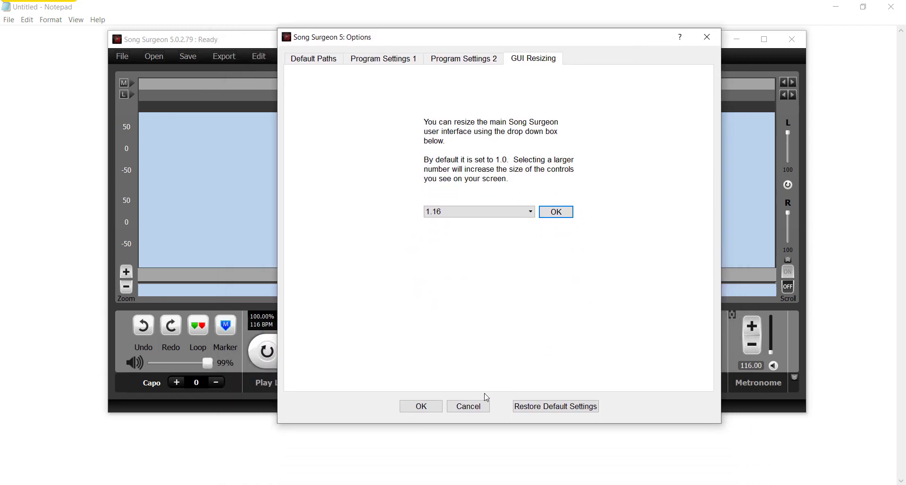
left_click(430, 411)
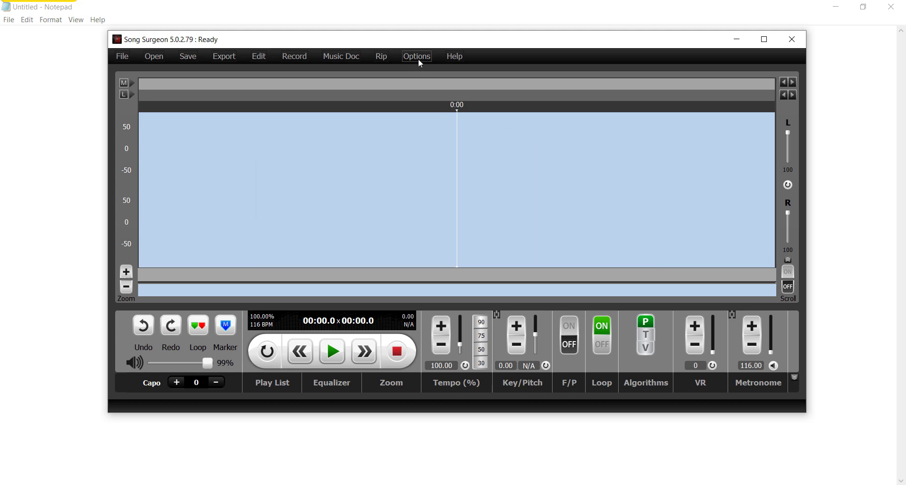
Step: Reopen Options > GUI Resizing, pick the 1.00 scale and apply it
left_click(418, 58)
left_click(472, 55)
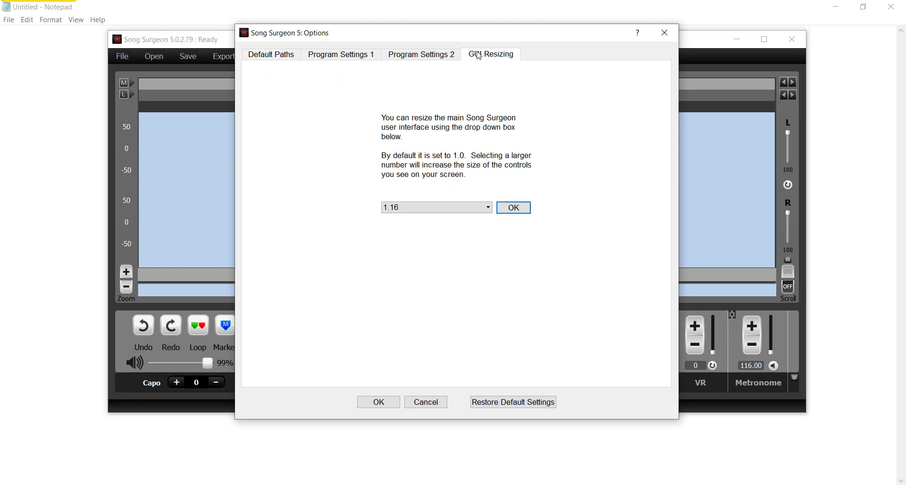
left_click(489, 208)
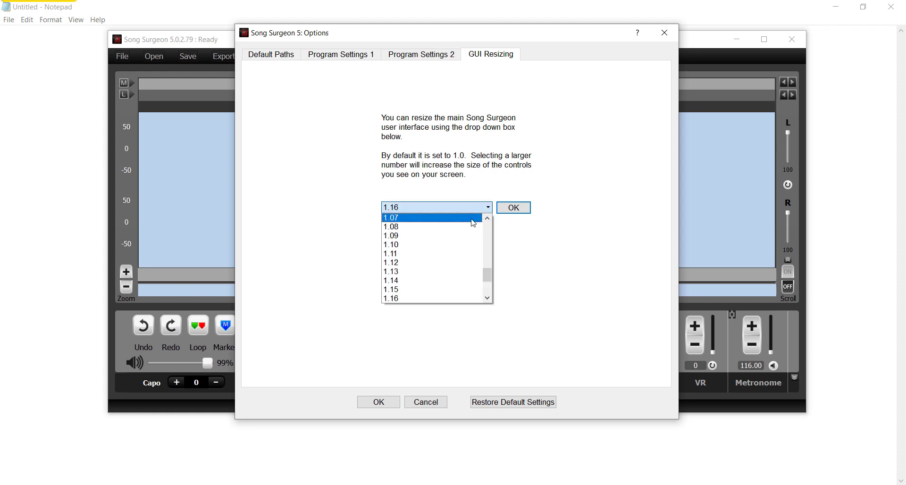
scroll(489, 268, "up", 2)
scroll(491, 268, "up", 2)
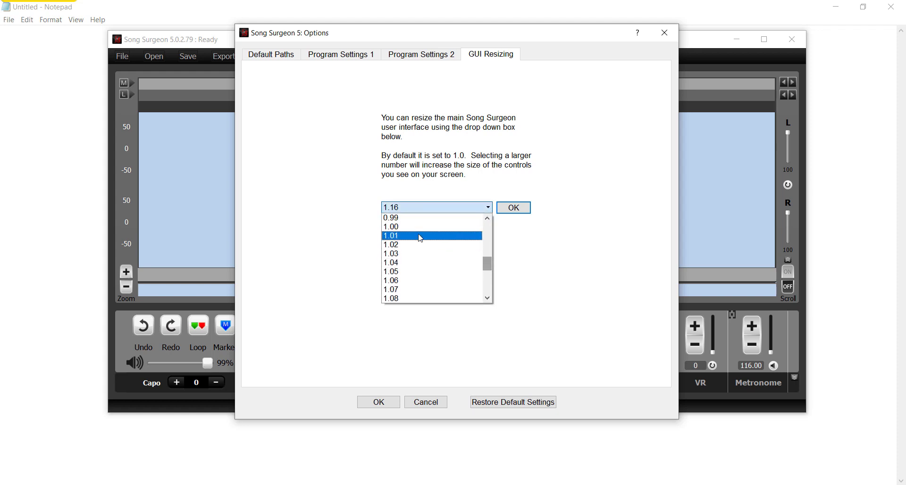
left_click(411, 225)
left_click(514, 208)
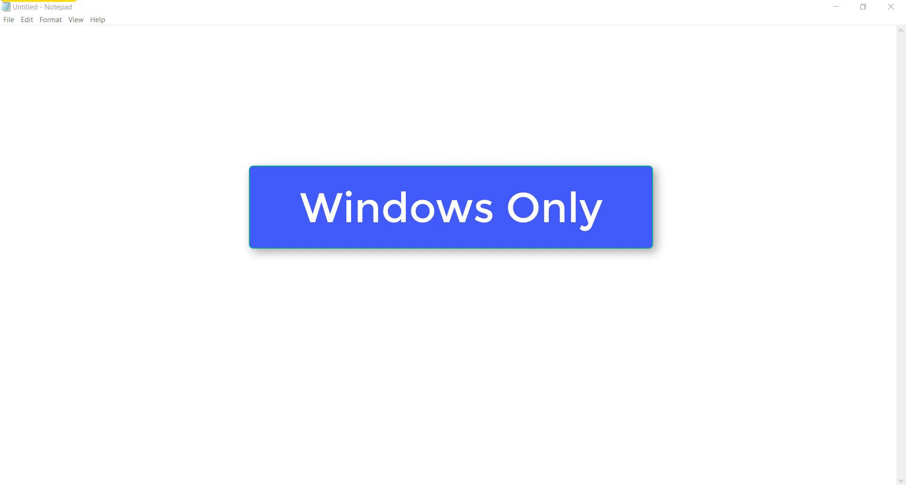
Step: In File Explorer, browse the C: drive and open the Program Files (x86) folder
mouse_move(203, 465)
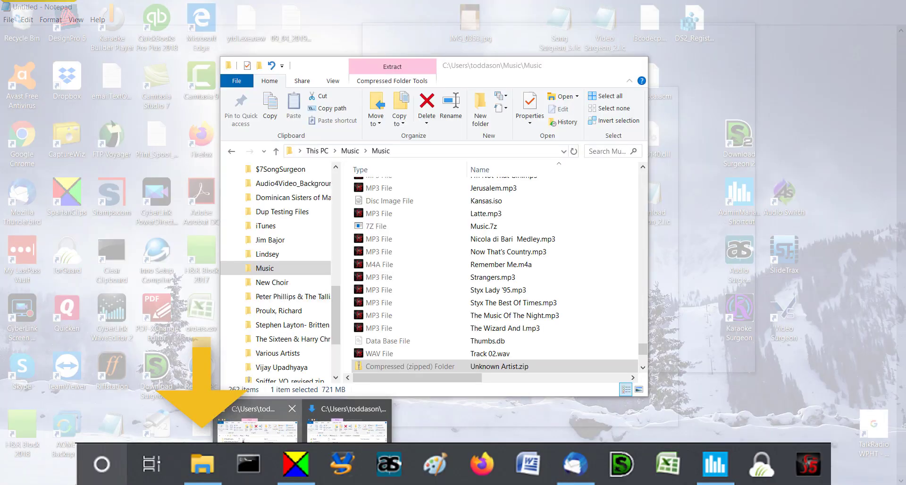
left_click(257, 427)
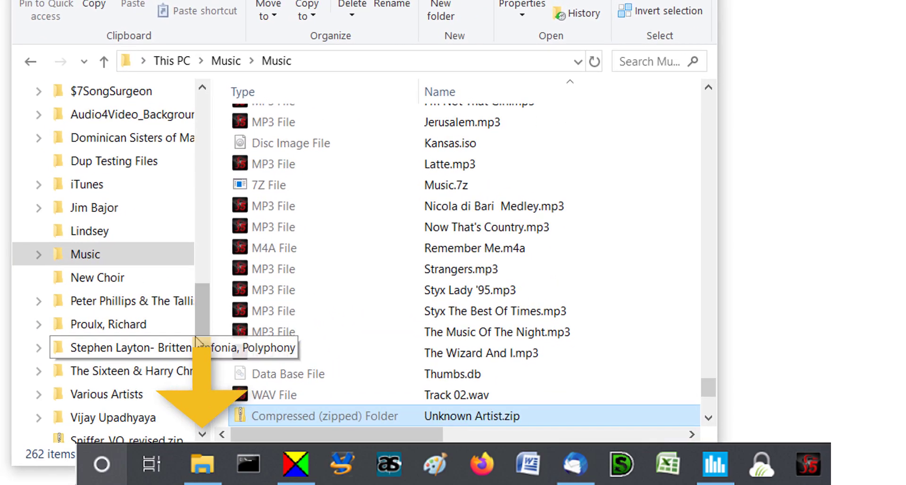
left_click_drag(196, 337, 98, 384)
left_click(95, 375)
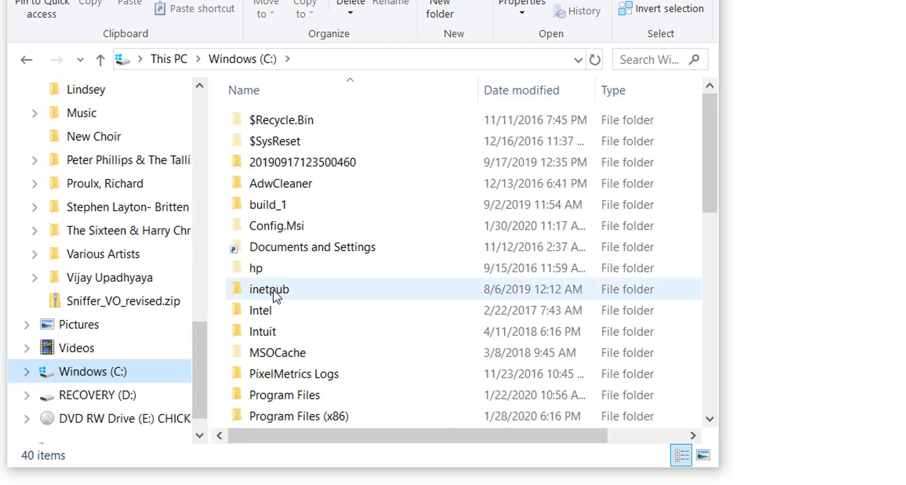
scroll(373, 354, "down", 1)
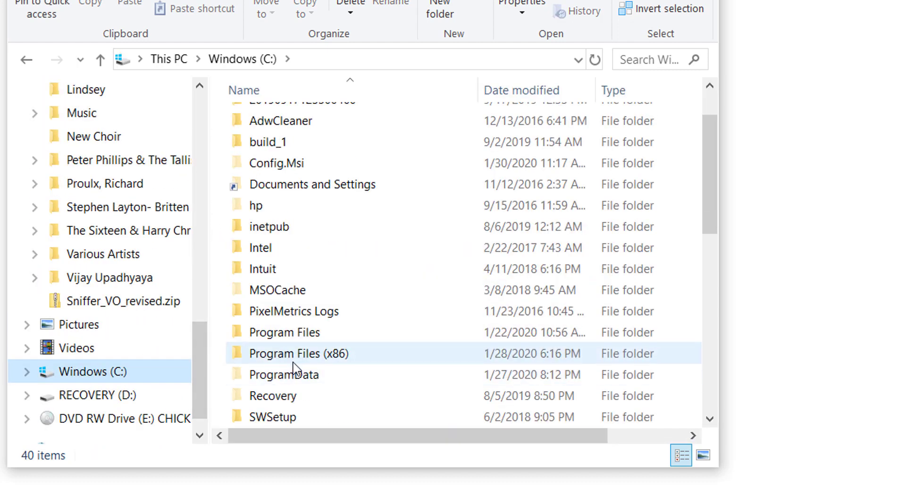
double_click(332, 360)
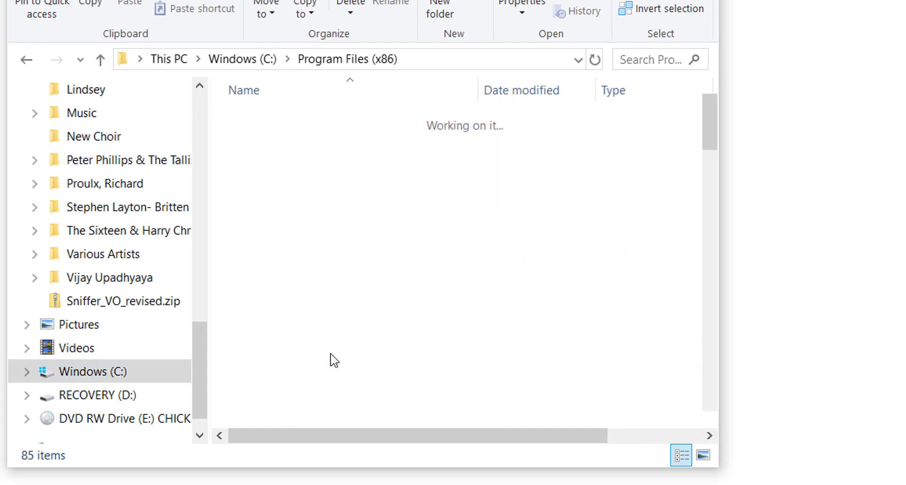
Step: Open the Song Surgeon 5 folder, check its full path, and scroll to Song Surgeon 5.exe
scroll(354, 349, "down", 4)
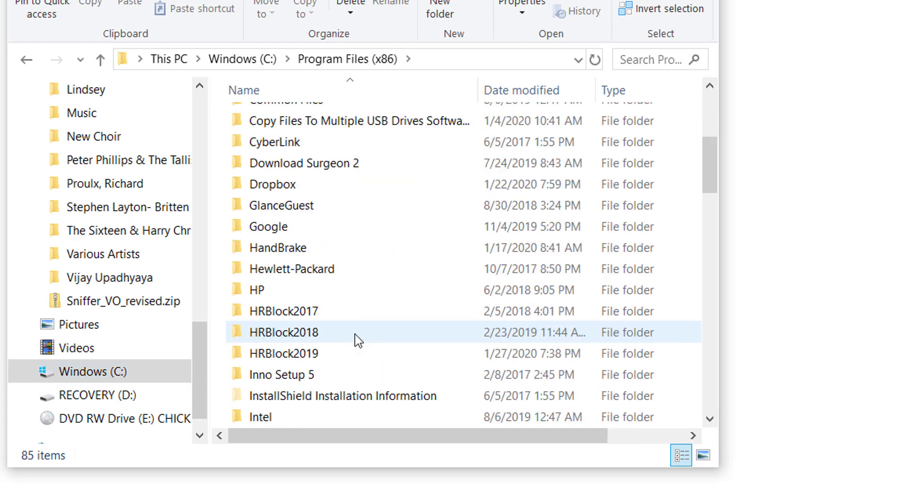
scroll(357, 339, "down", 10)
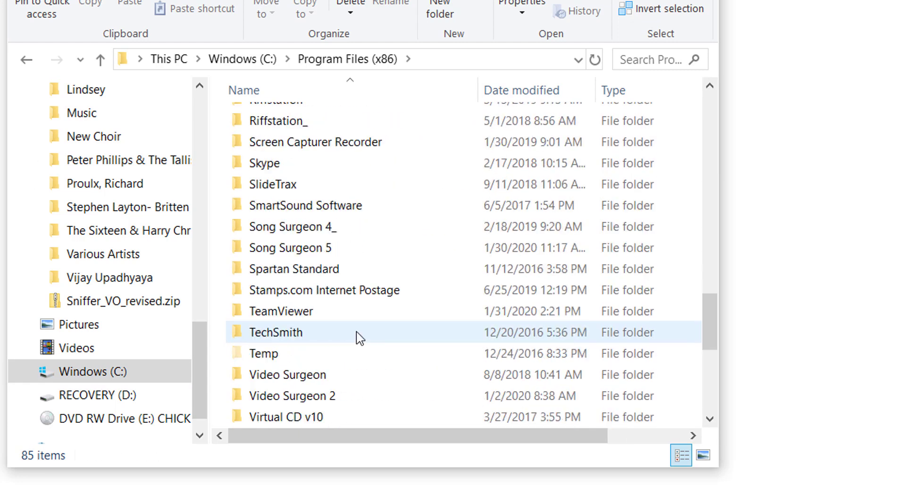
left_click(289, 252)
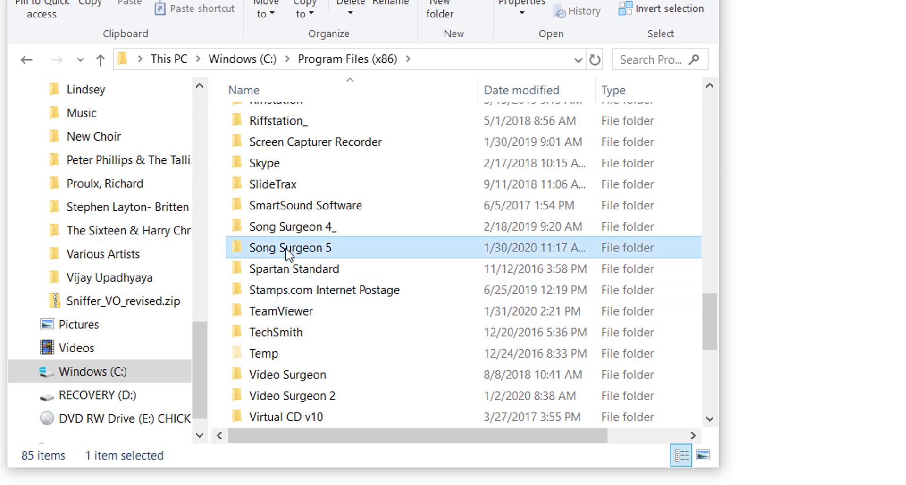
double_click(289, 253)
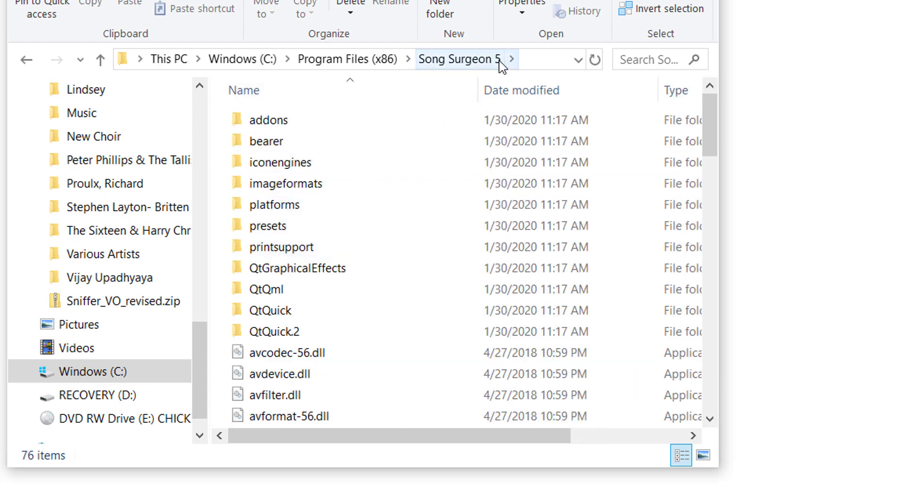
left_click(533, 60)
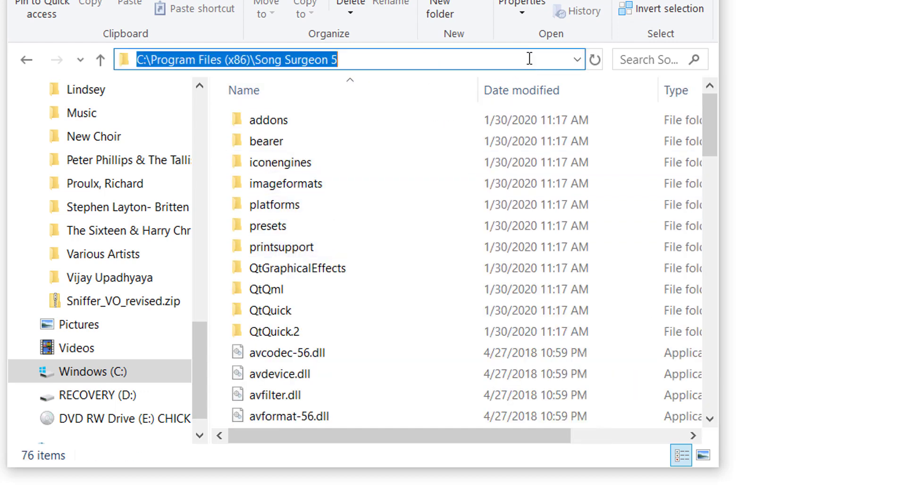
left_click(377, 59)
scroll(412, 227, "down", 8)
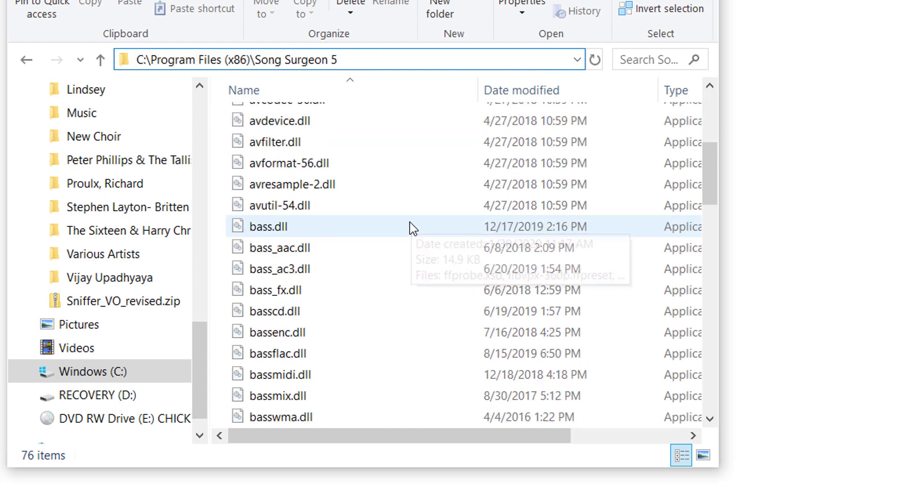
left_click_drag(705, 213, 710, 347)
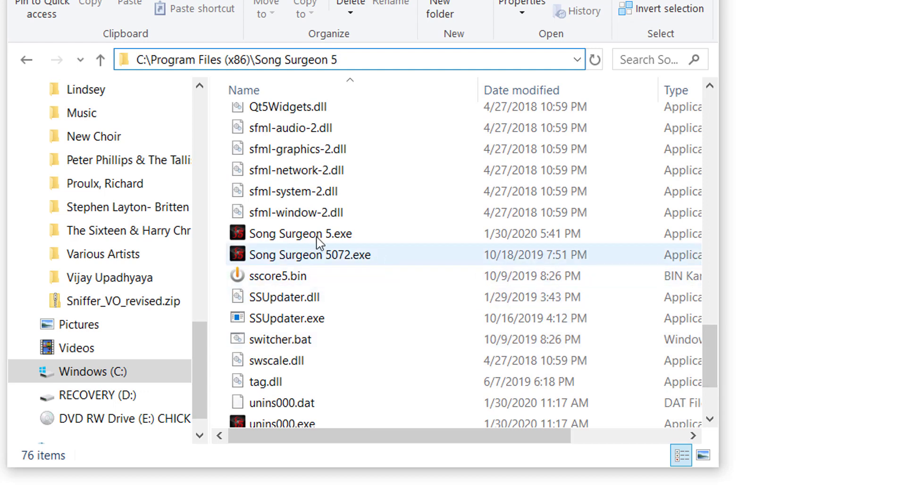
mouse_move(312, 243)
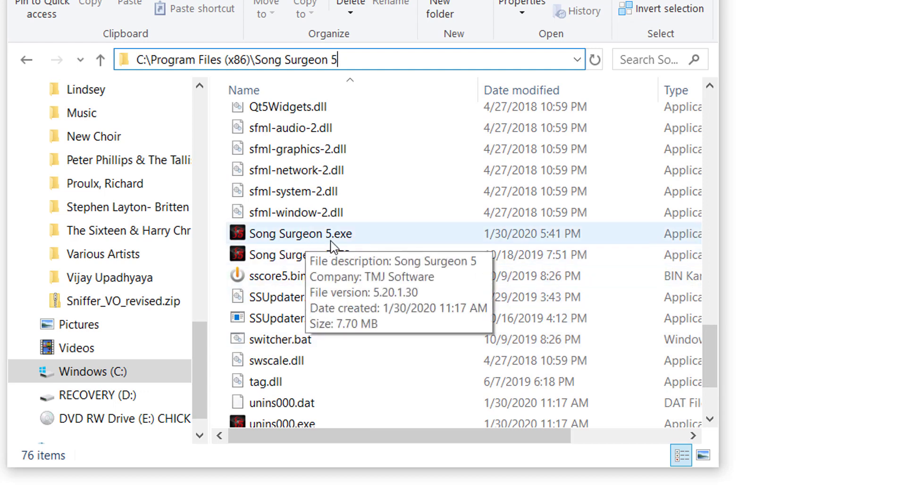
Step: Open Song Surgeon 5.exe Properties, go to Compatibility, and bring up Change high DPI settings
left_click(325, 243)
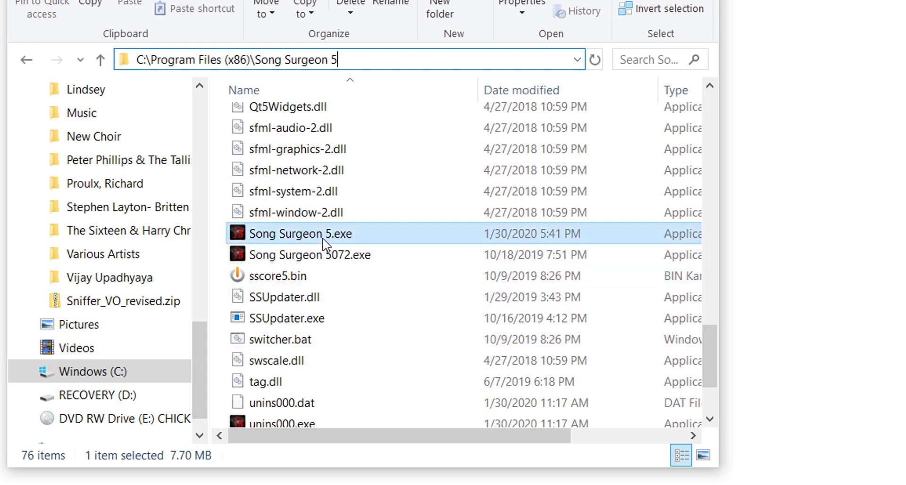
right_click(325, 242)
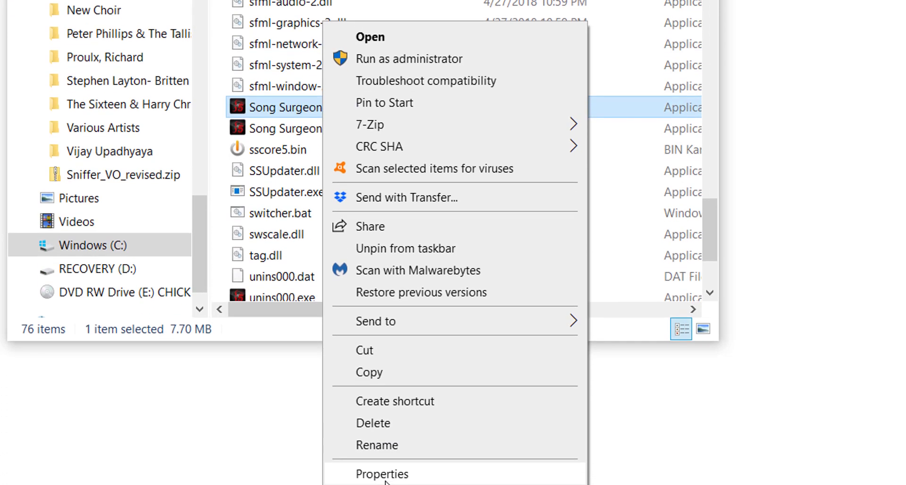
left_click(388, 478)
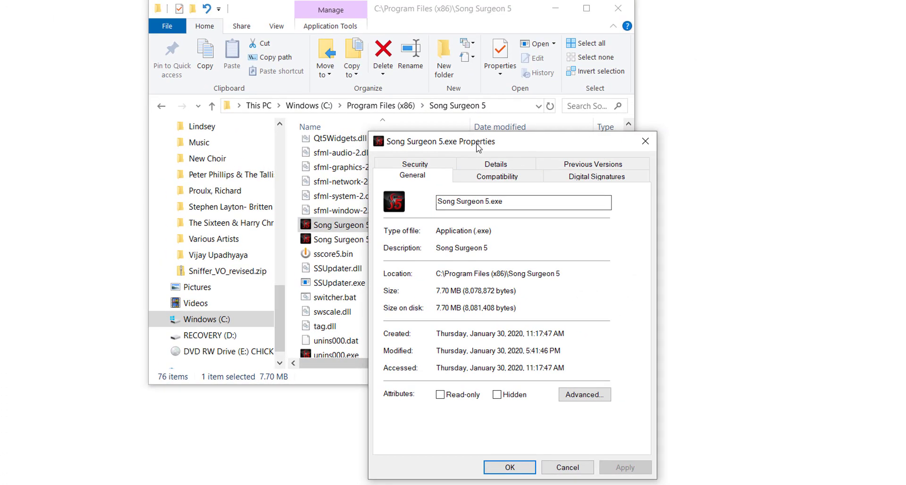
left_click_drag(443, 141, 359, 34)
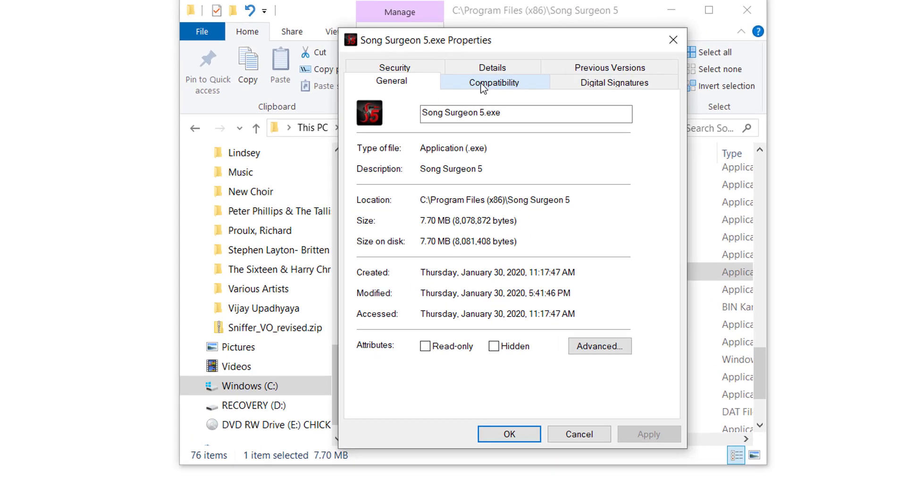
left_click(483, 84)
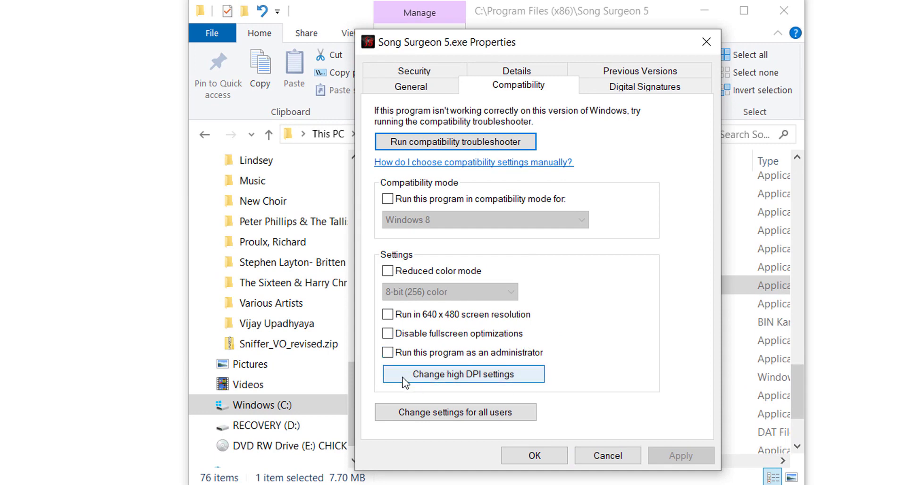
left_click(447, 375)
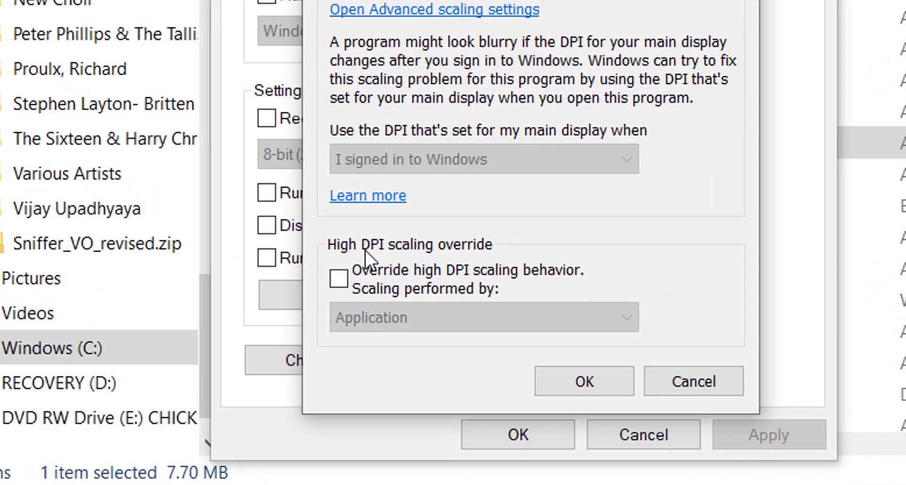
Step: Enable Override high DPI scaling behavior with scaling performed by System, then Apply and OK
left_click(337, 280)
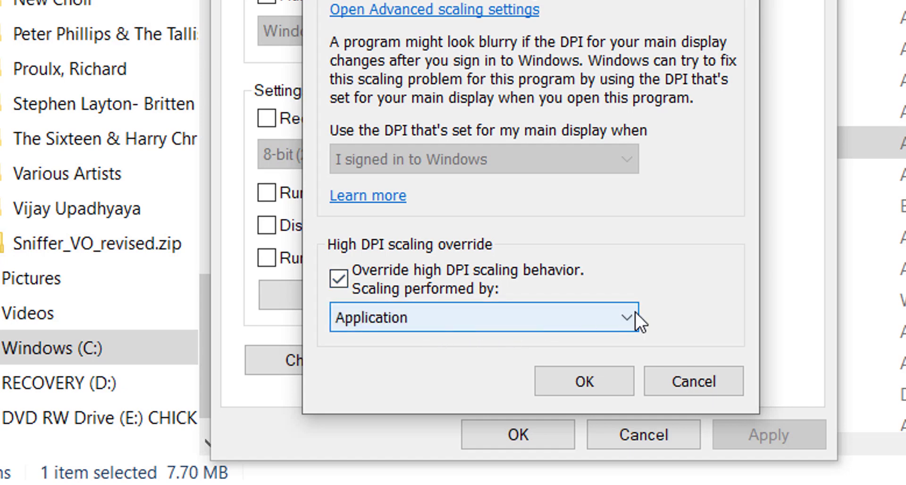
left_click(625, 320)
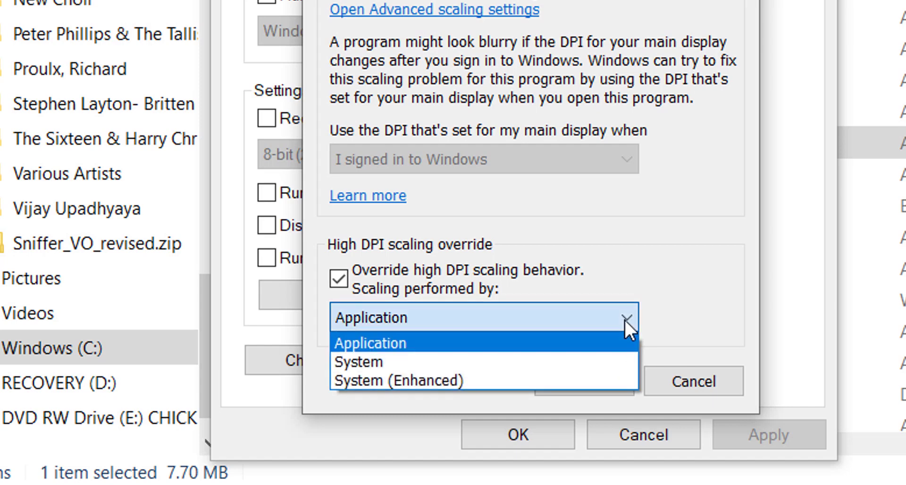
left_click(477, 366)
left_click(598, 380)
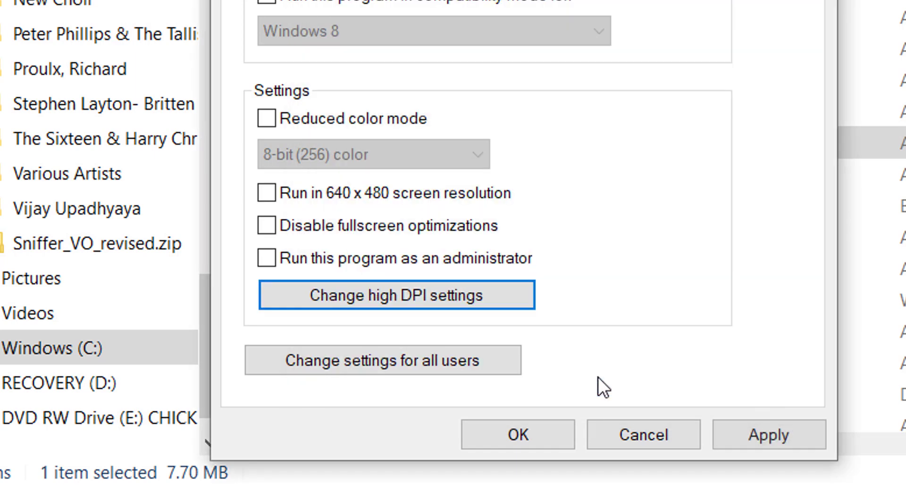
left_click(759, 438)
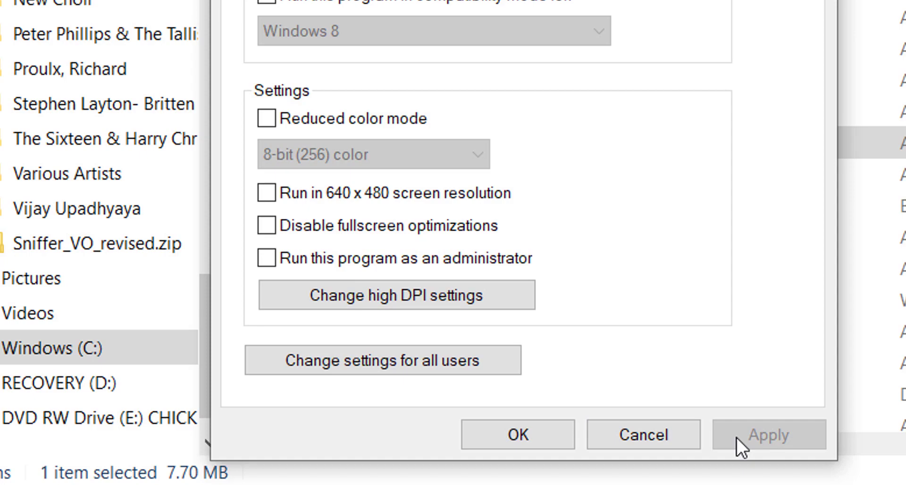
left_click(537, 423)
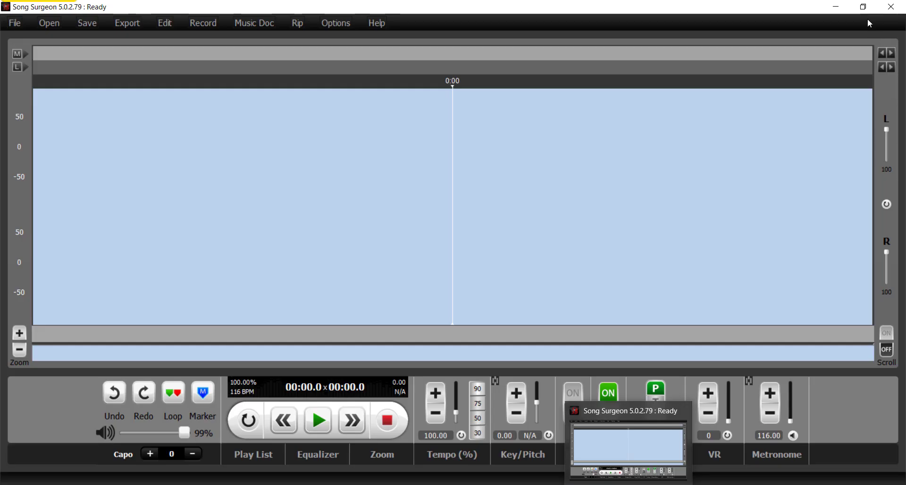
Step: Restore Song Surgeon from maximized to a smaller window and move it slightly down-left
left_click(866, 9)
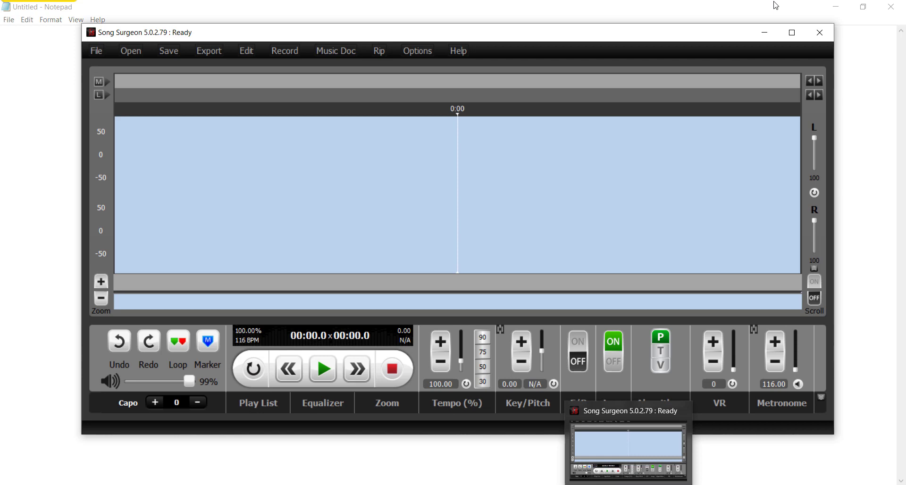
left_click_drag(539, 39, 519, 63)
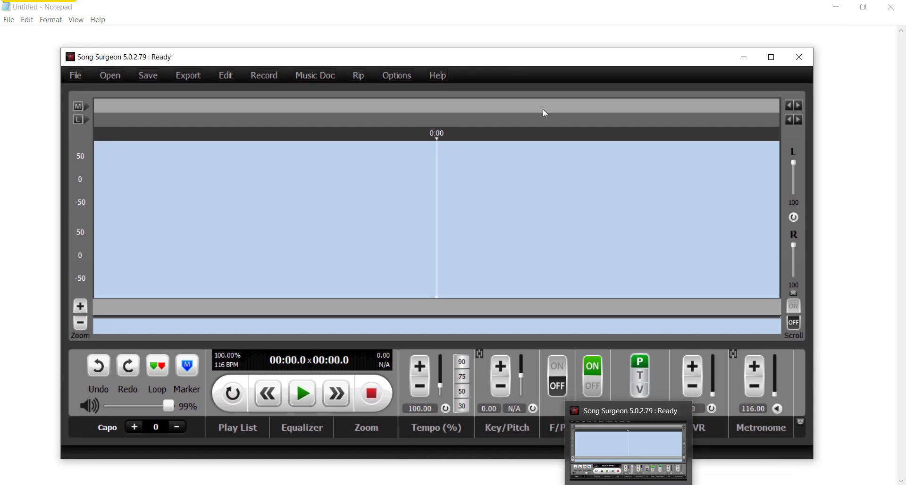